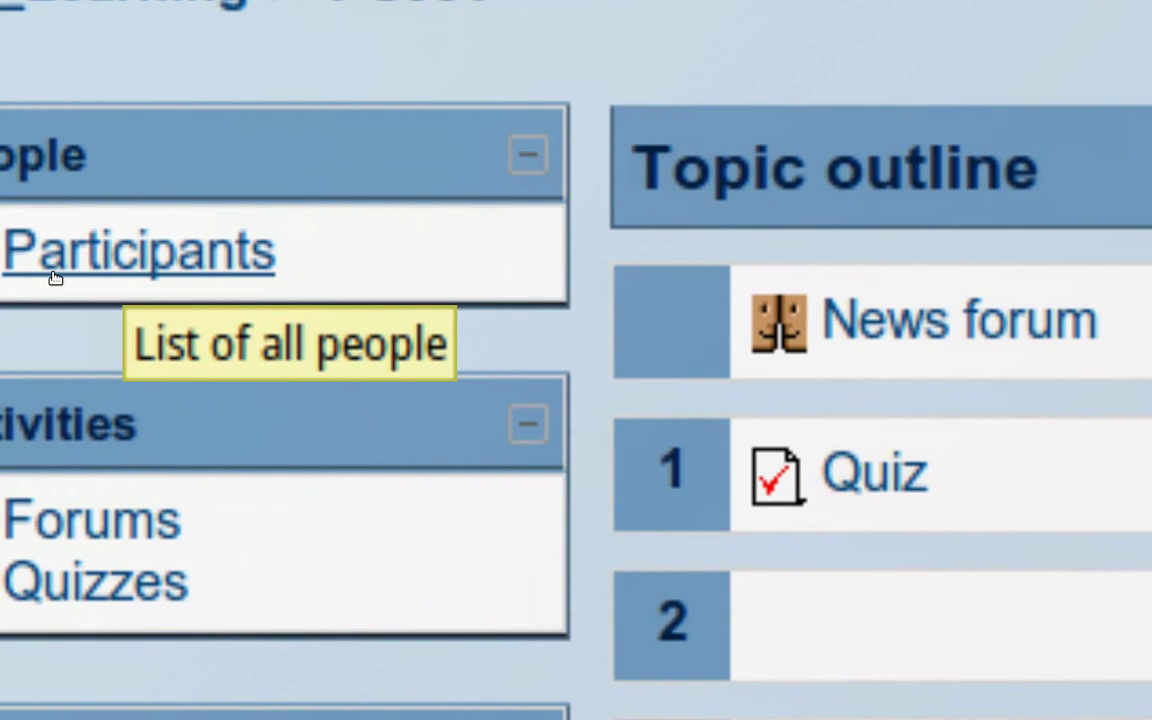
Open the Practice Course 1 participants list from the People block.
left_click(55, 276)
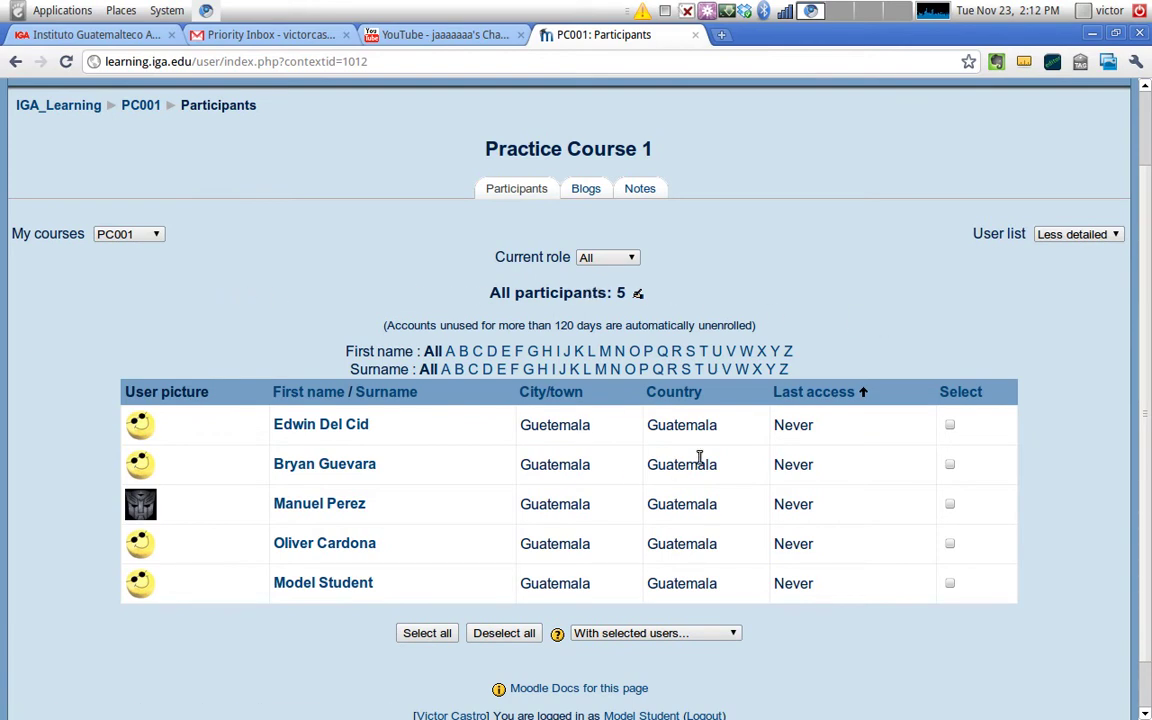
Tick two participants, preview the 'With selected users...' options unused, then untick all participants.
left_click(950, 426)
left_click(950, 466)
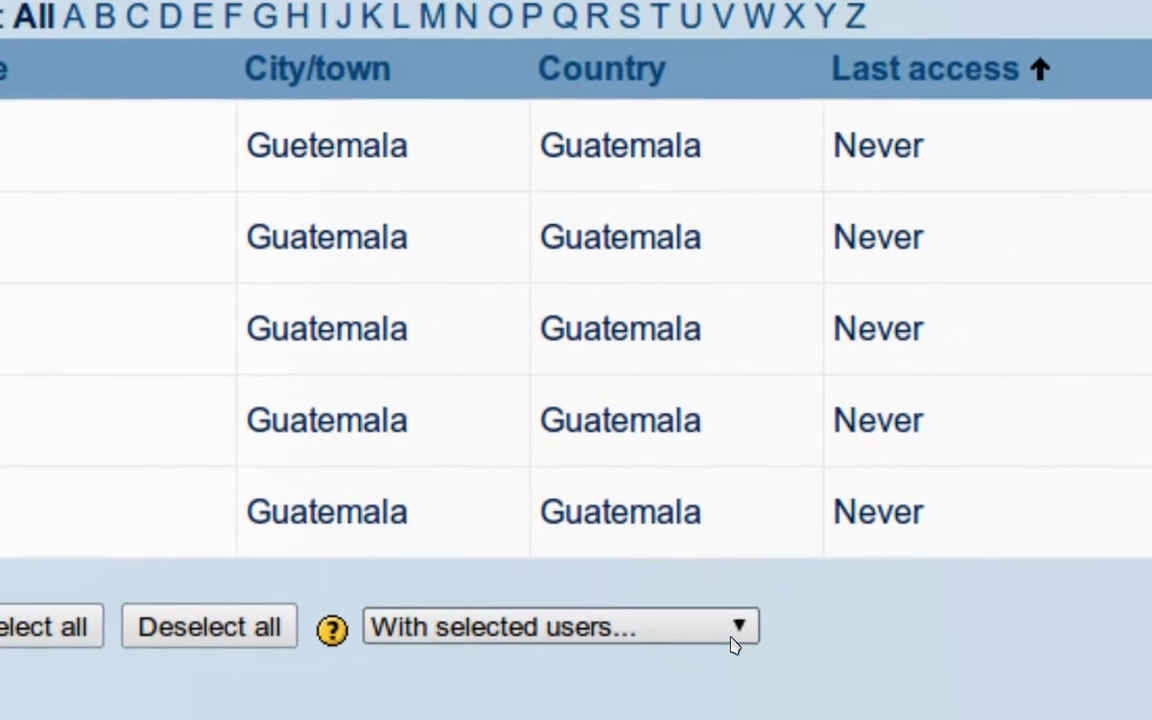
left_click(735, 638)
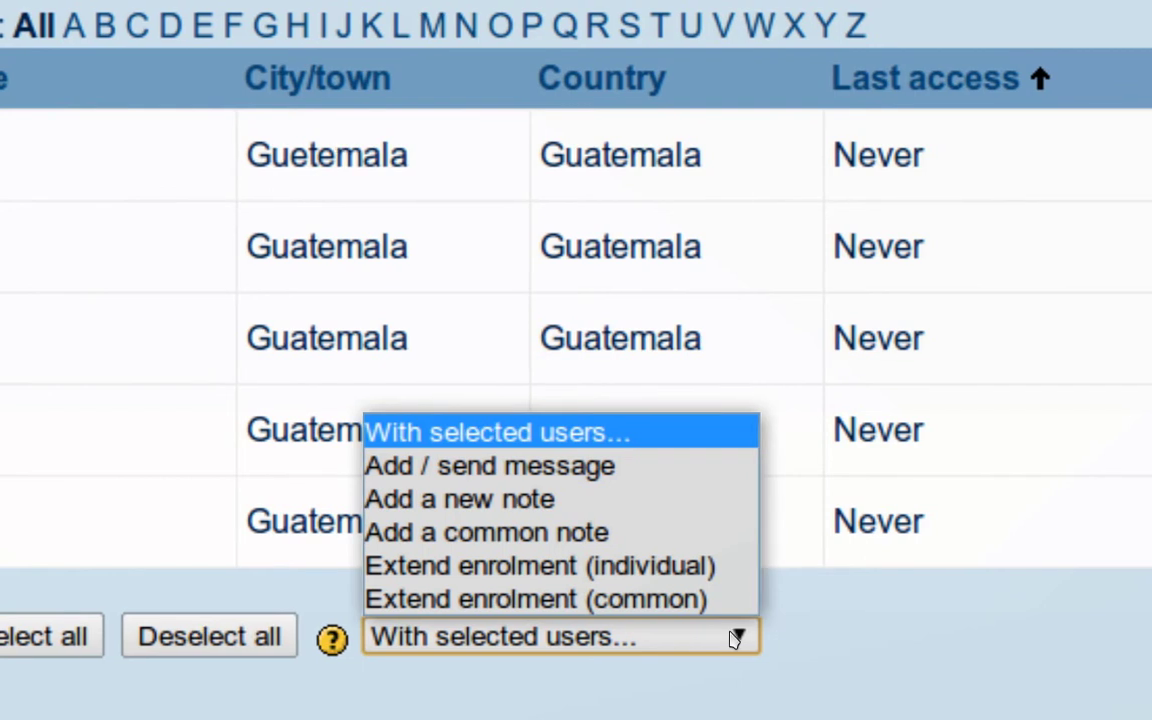
left_click(736, 637)
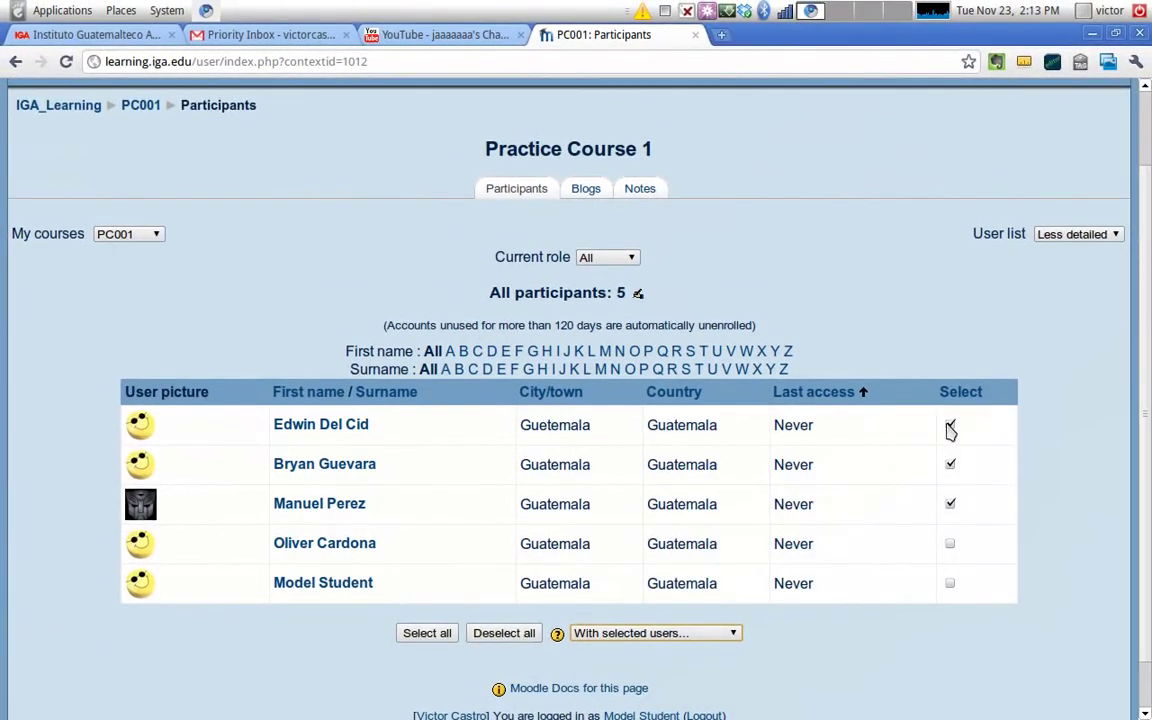
left_click(950, 425)
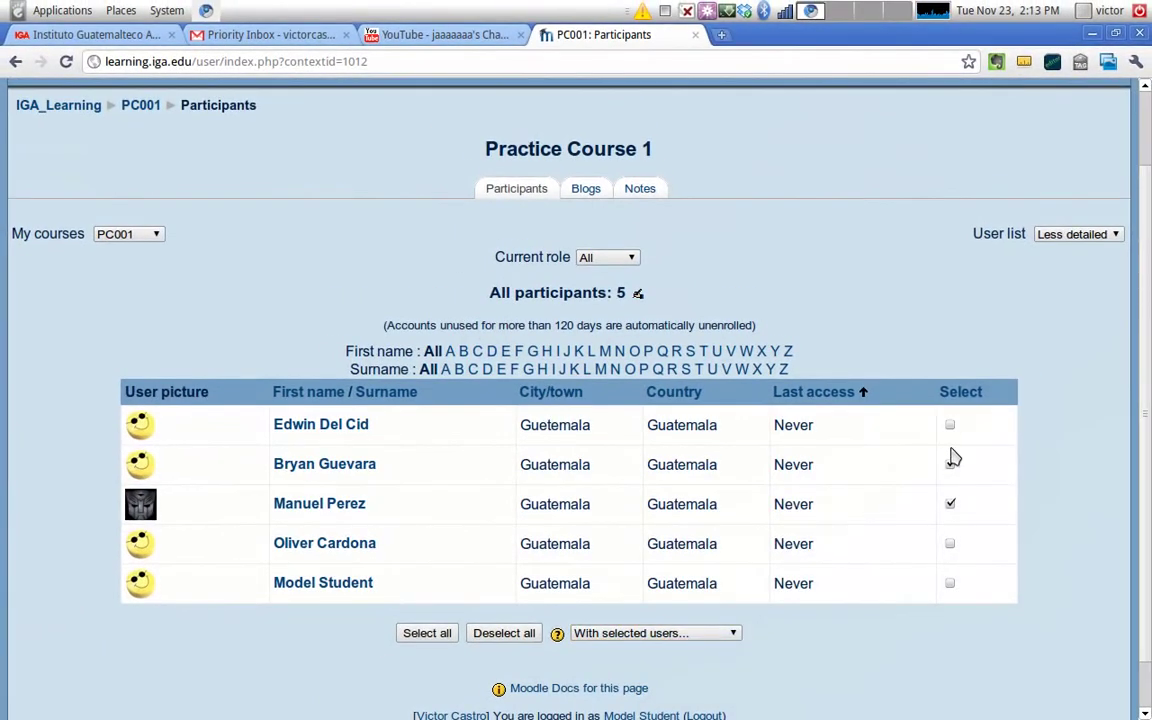
left_click(951, 464)
left_click(950, 504)
left_click(322, 586)
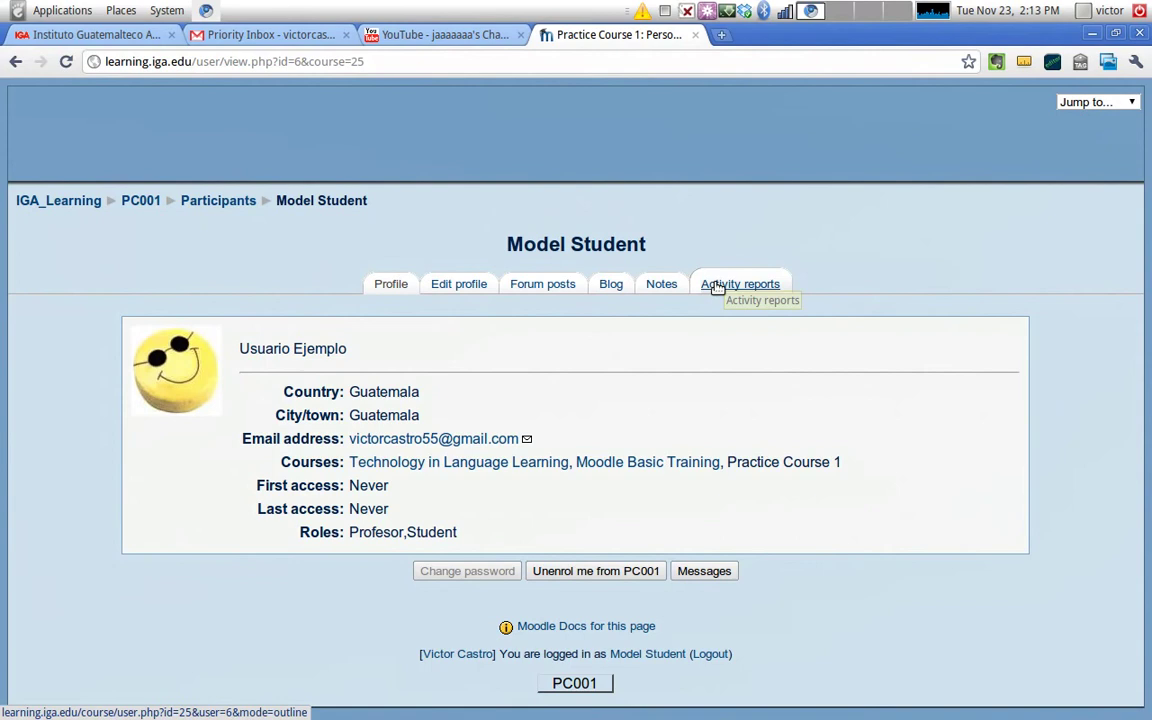
Browse Model Student's Forum posts, Blog and Notes, ending on the outline activity report.
left_click(549, 287)
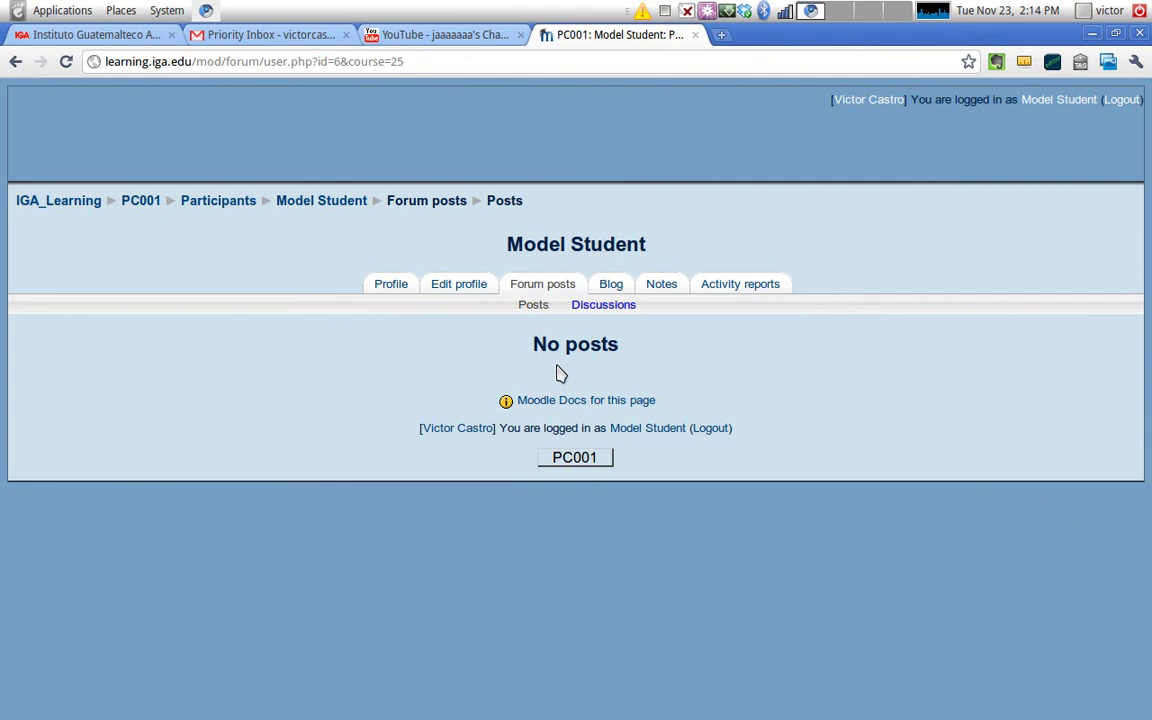
left_click(609, 284)
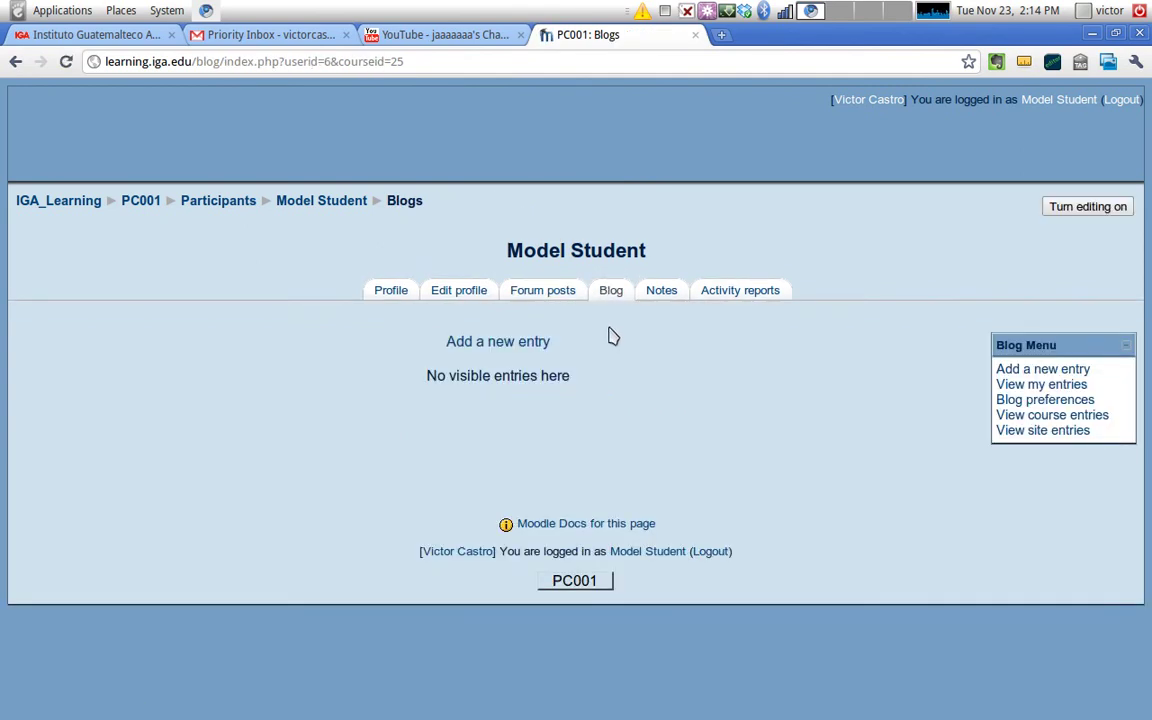
left_click(656, 296)
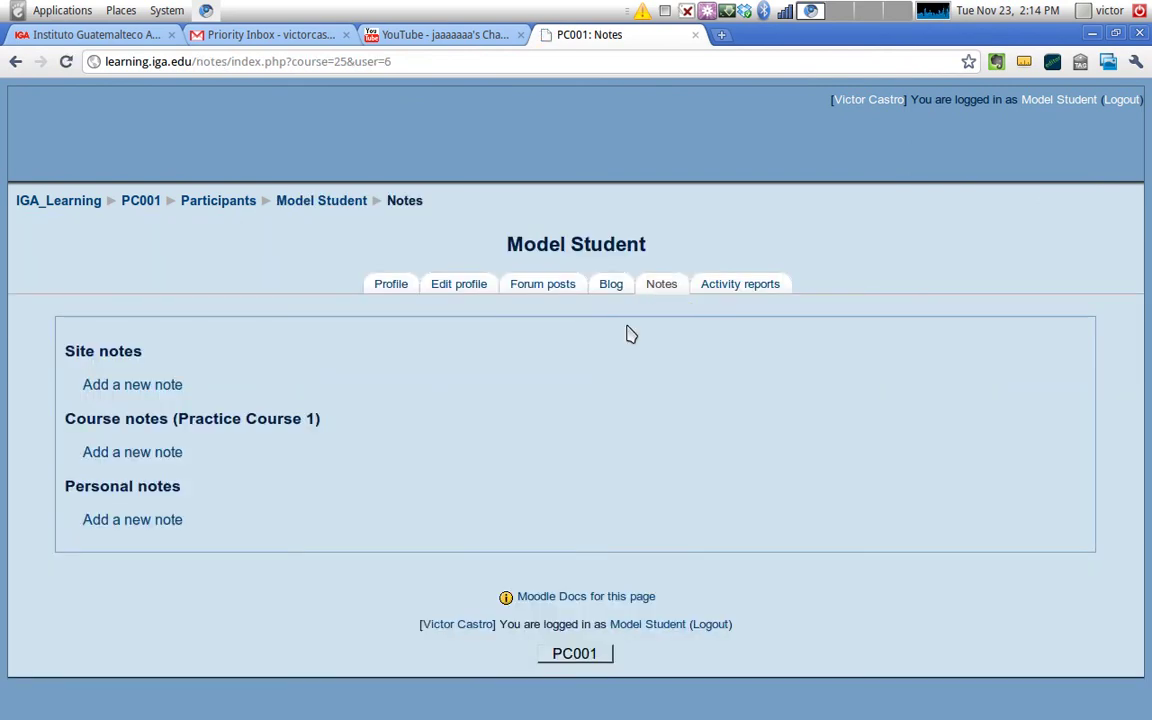
left_click(722, 288)
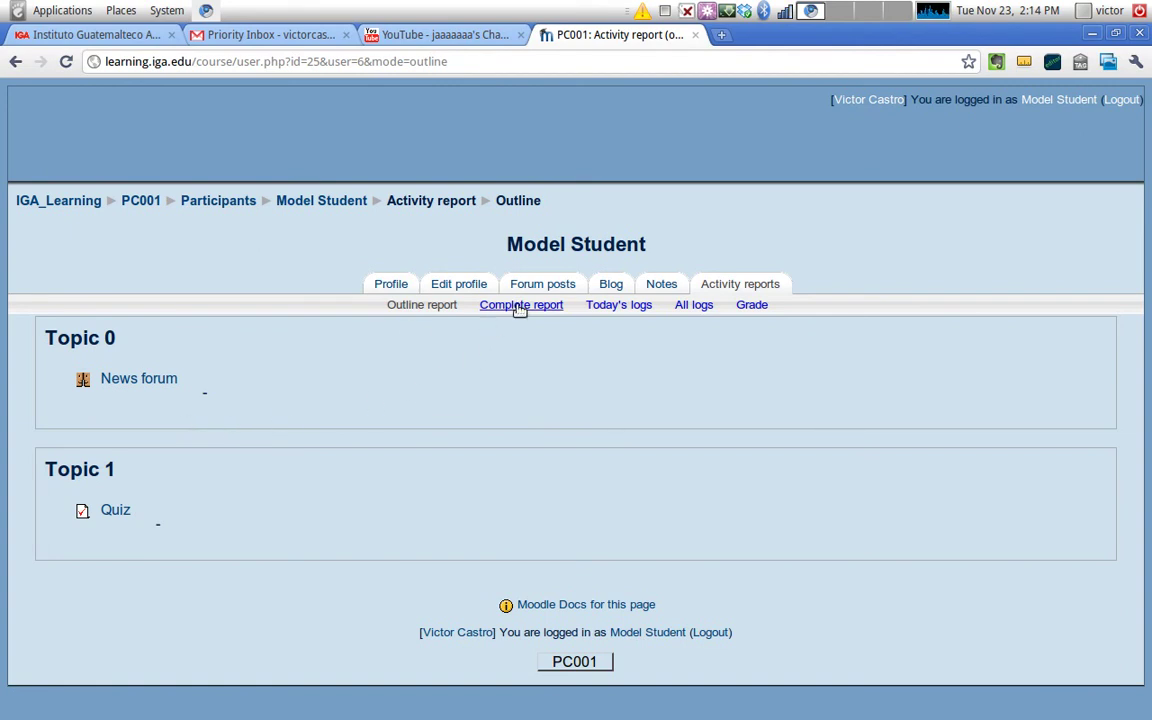
Show Model Student's All logs report and review the hits chart and three records.
left_click(697, 306)
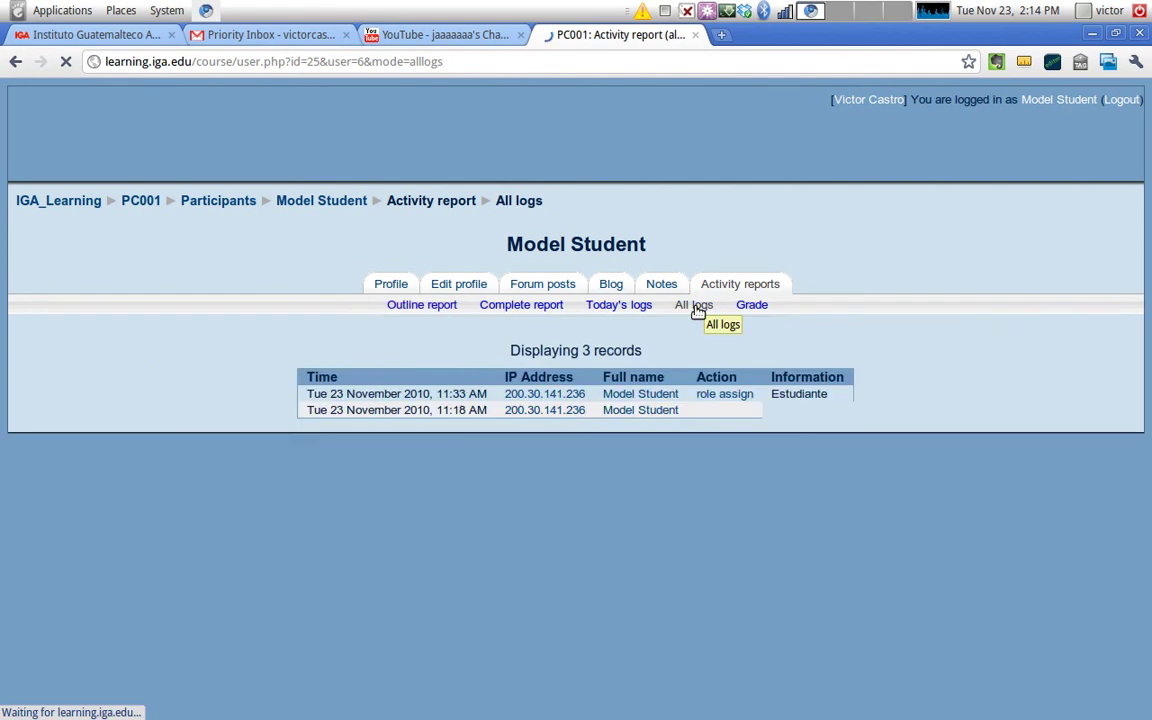
scroll(548, 391, "down", 4)
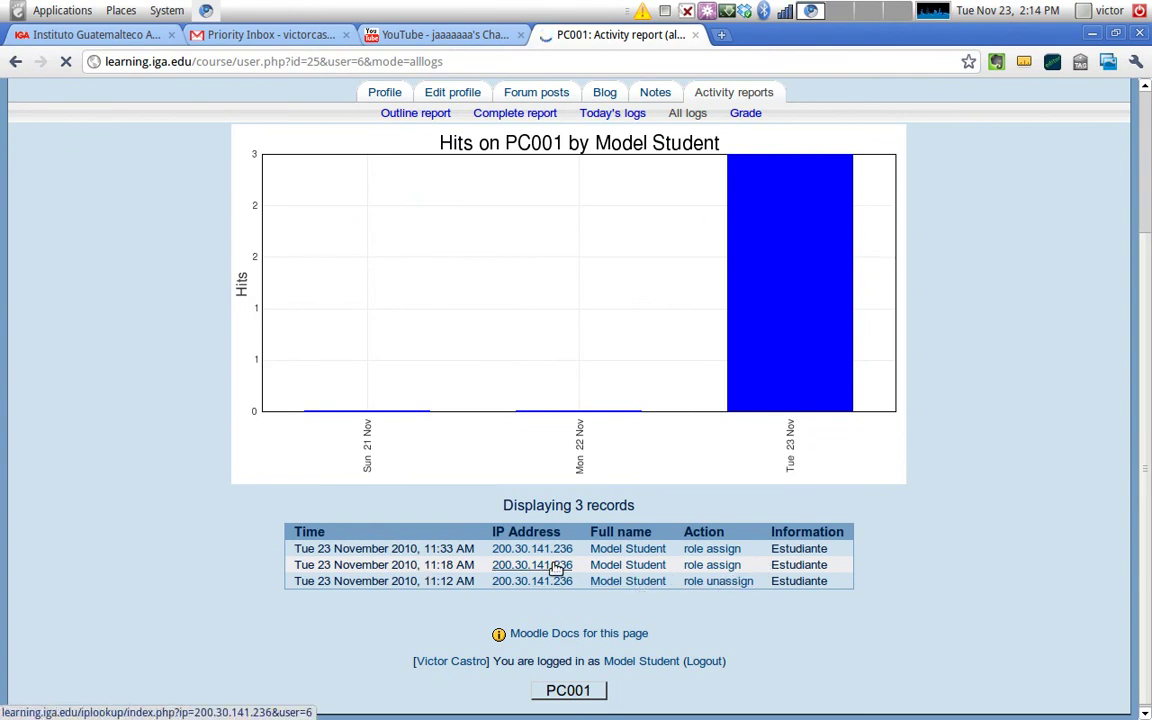
scroll(724, 520, "up", 3)
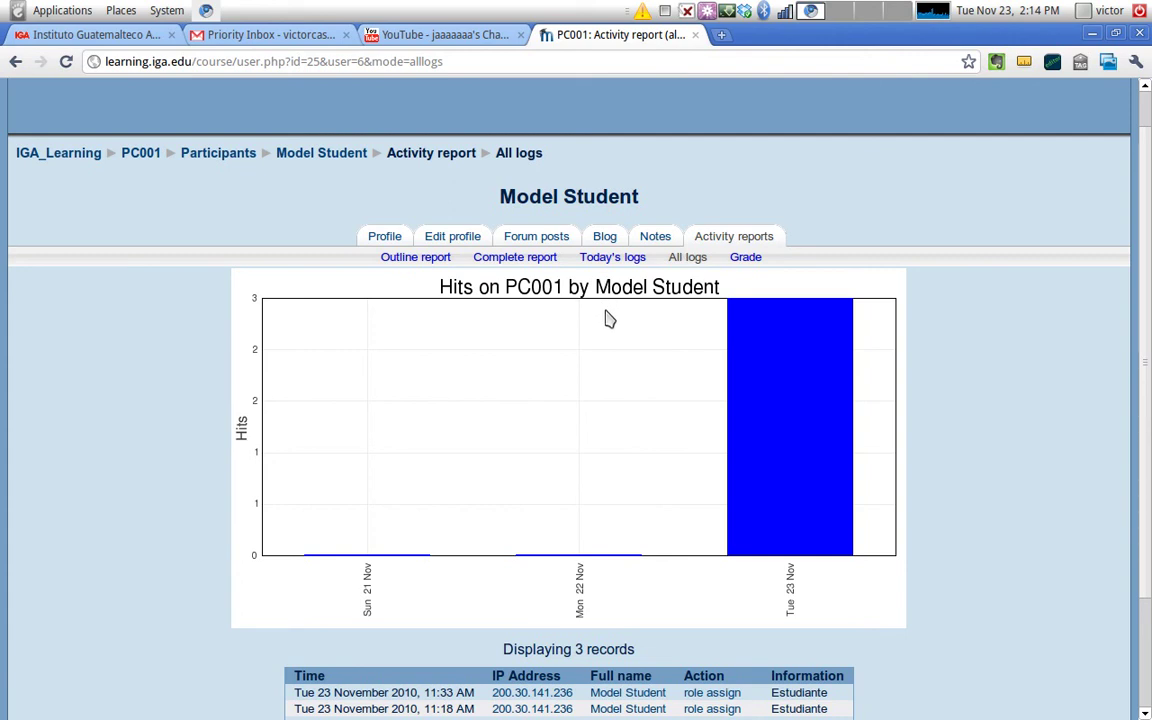
Check the grade report showing the quiz ungraded, then return to the student's profile.
left_click(737, 259)
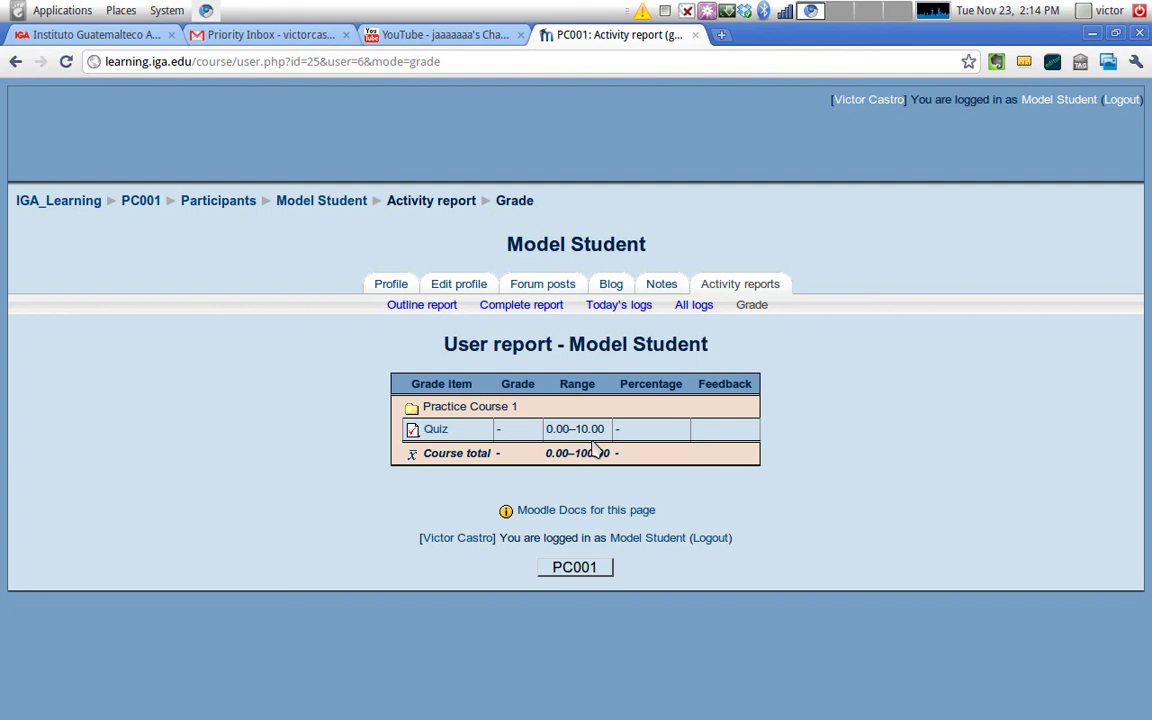
left_click(388, 285)
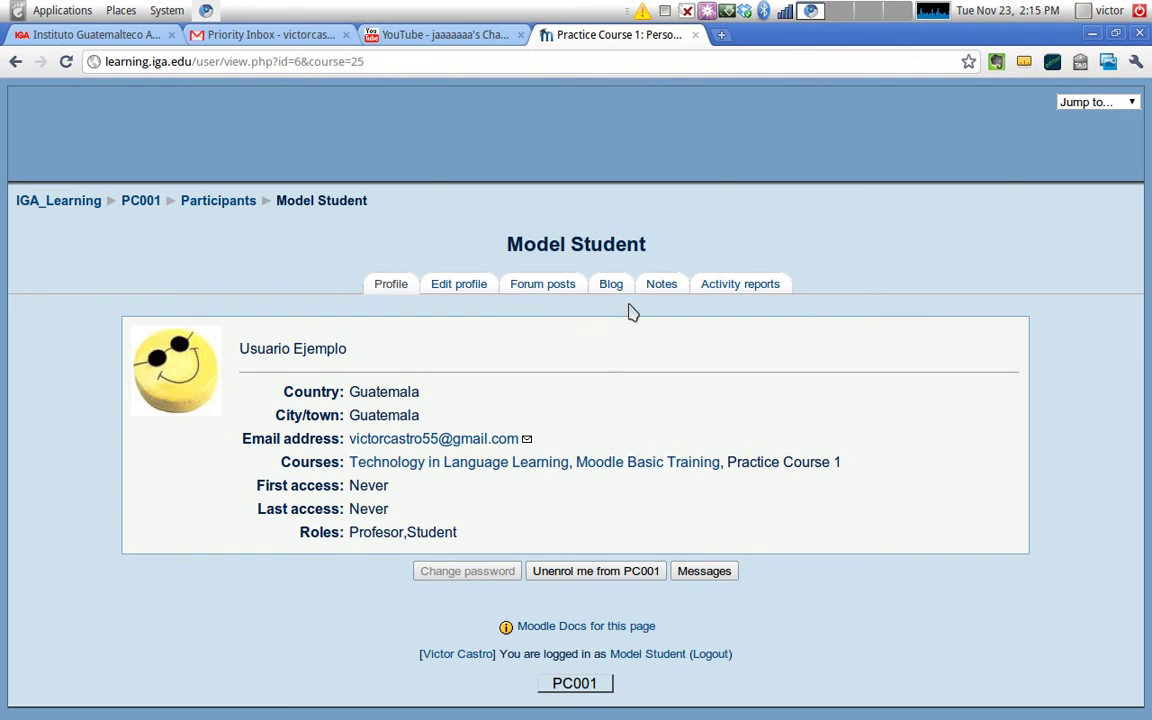
Reopen Model Student's All logs report and review the hits chart and role-change records.
left_click(730, 288)
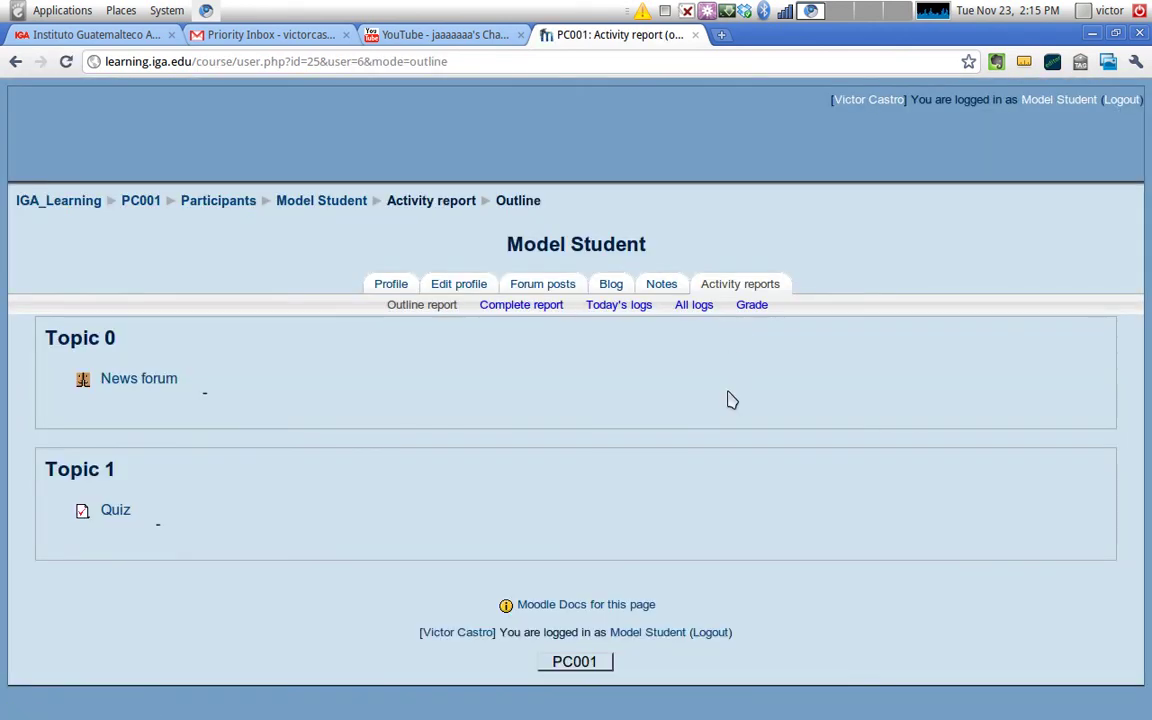
left_click(699, 306)
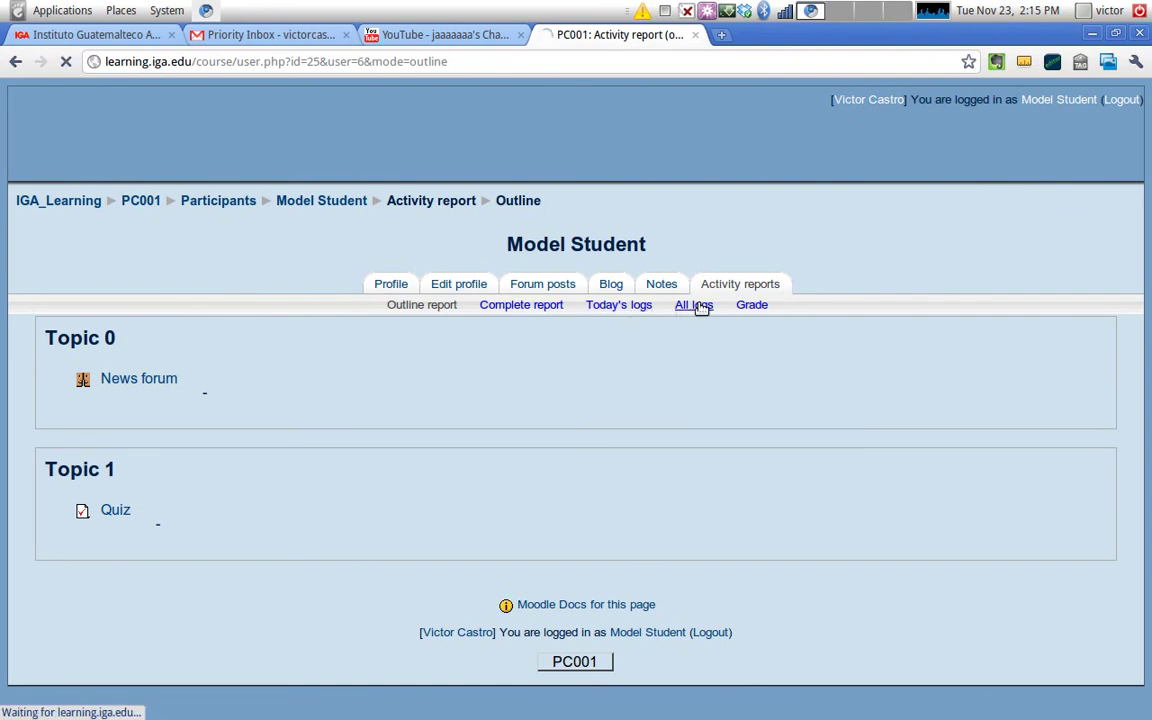
scroll(722, 420, "down", 4)
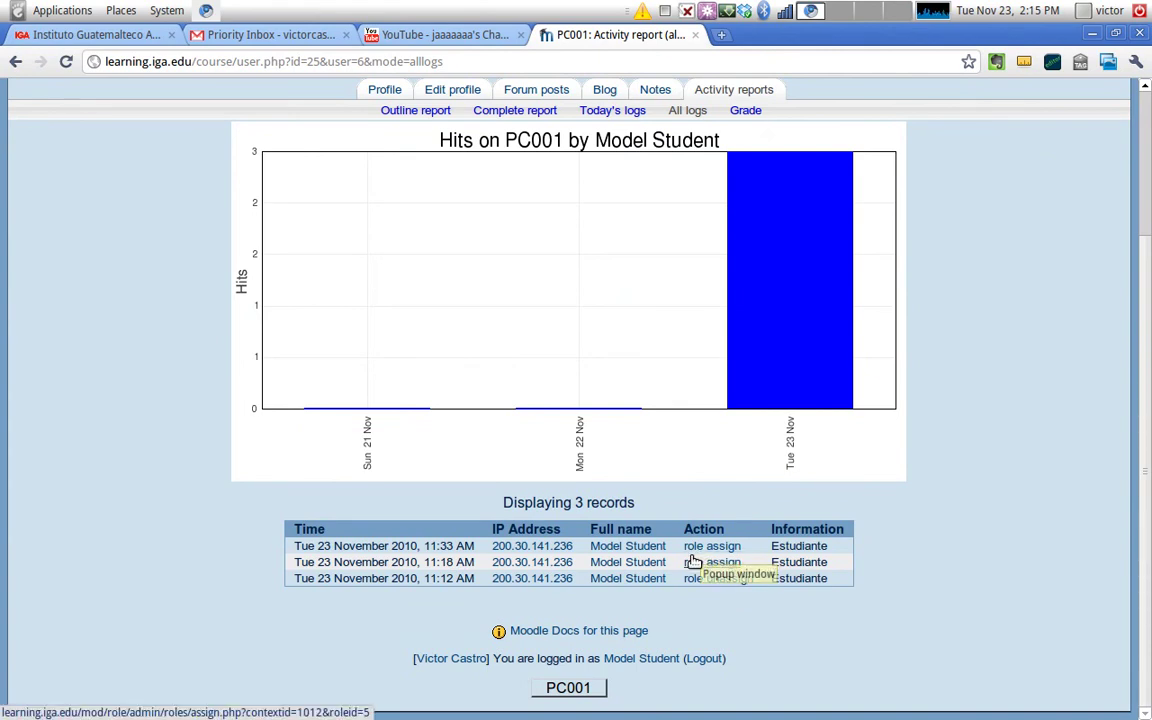
scroll(699, 566, "up", 2)
scroll(640, 450, "up", 2)
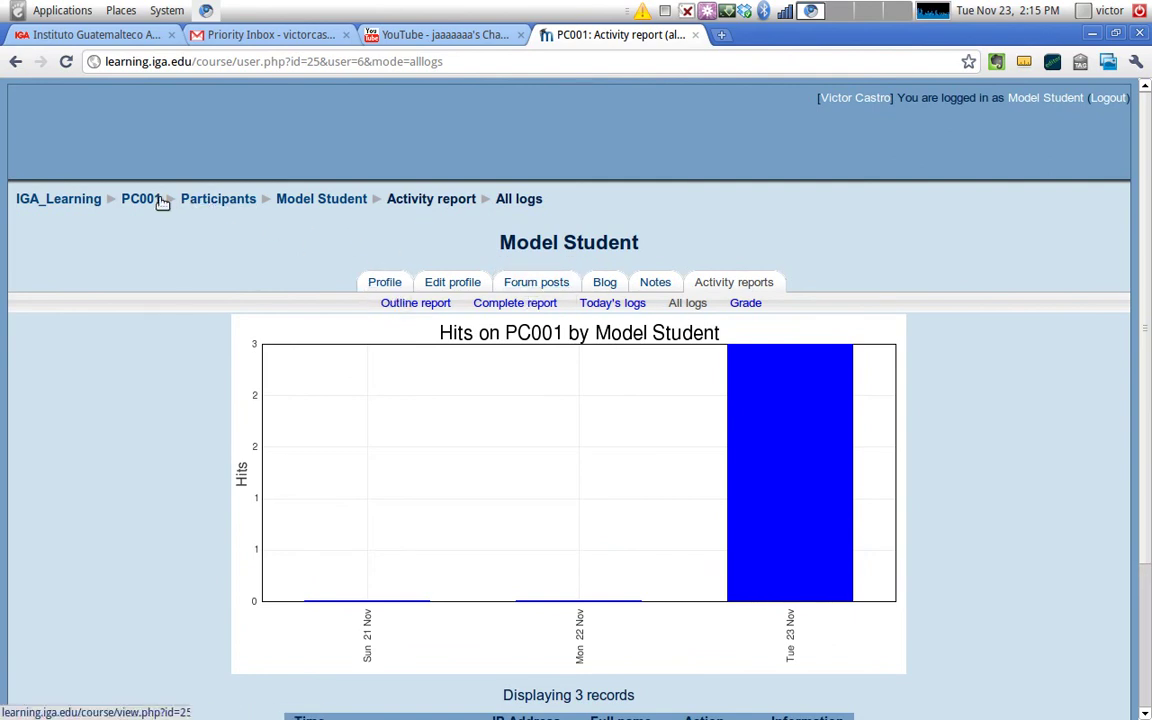
Return to the participant list via the PC001 breadcrumb and review the five users.
left_click(228, 200)
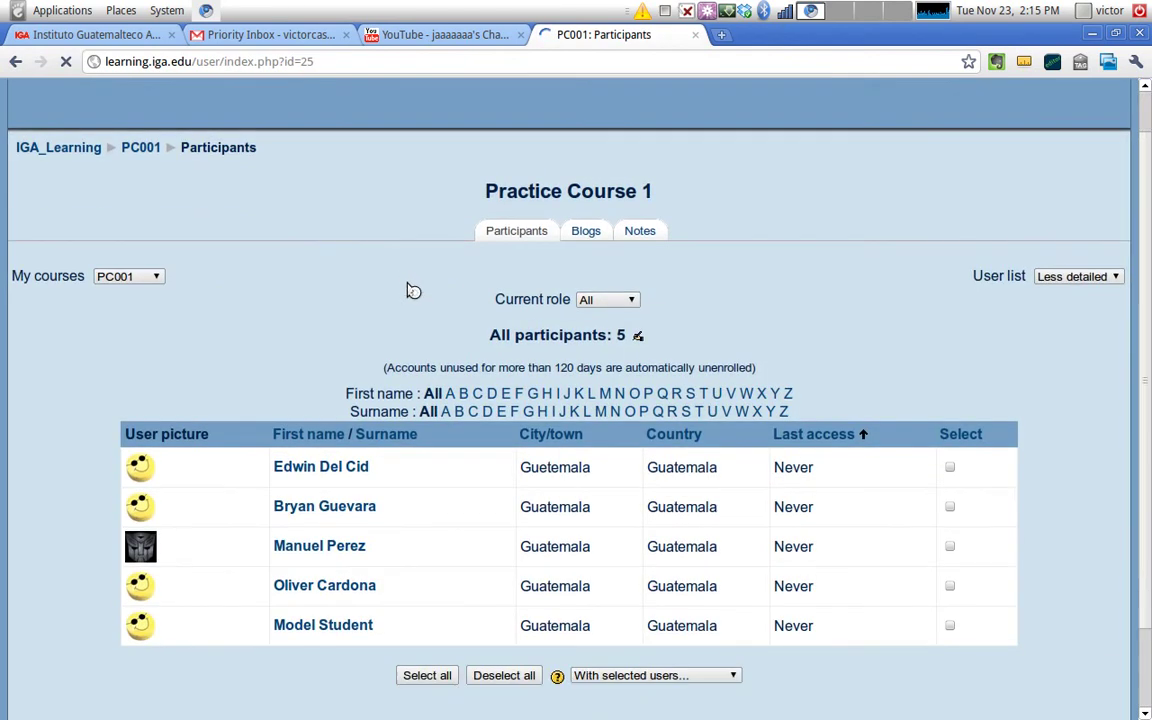
scroll(420, 300, "down", 3)
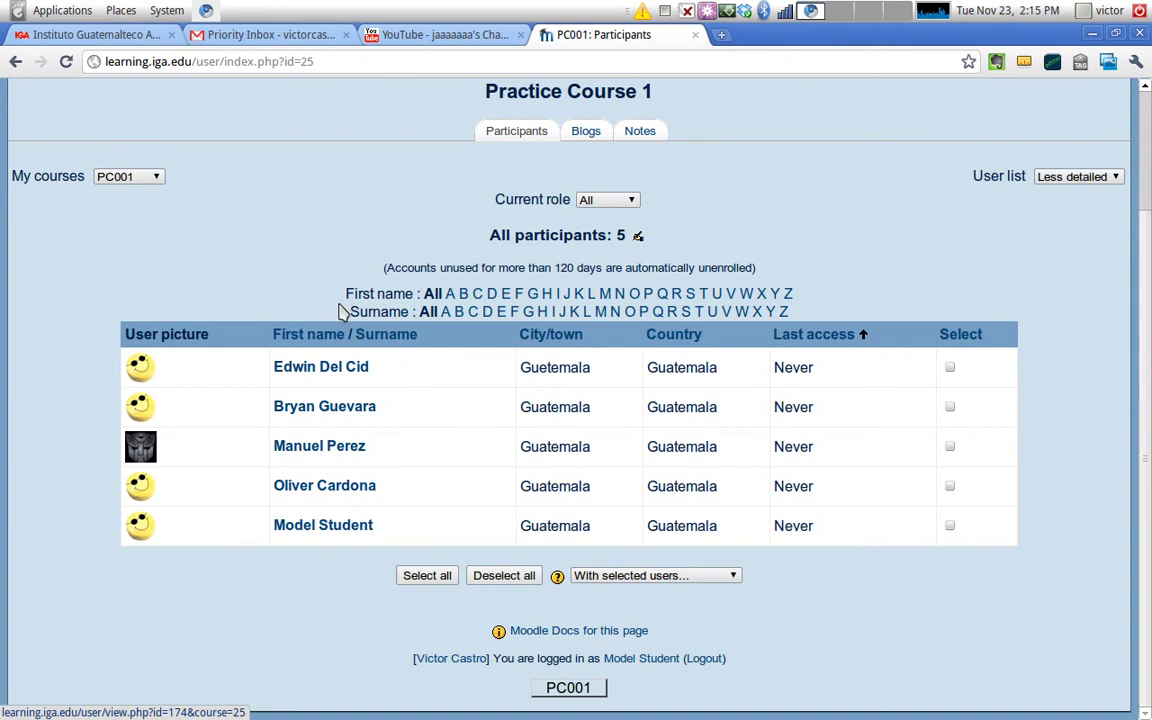
scroll(310, 240, "up", 3)
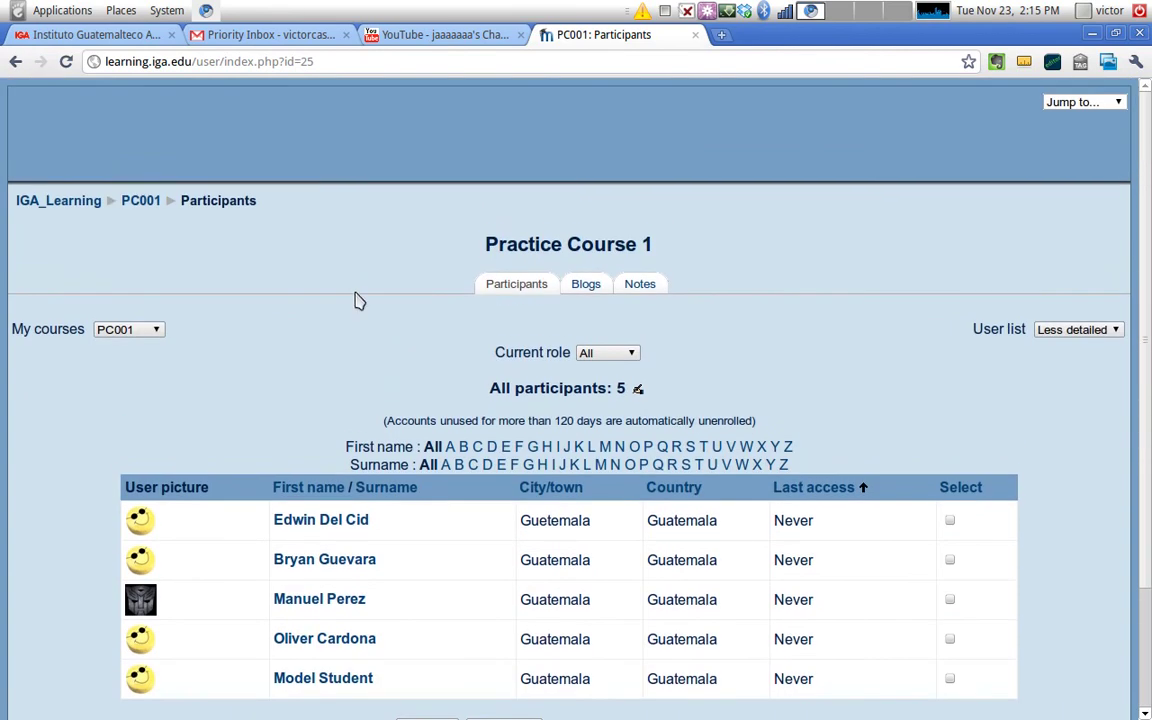